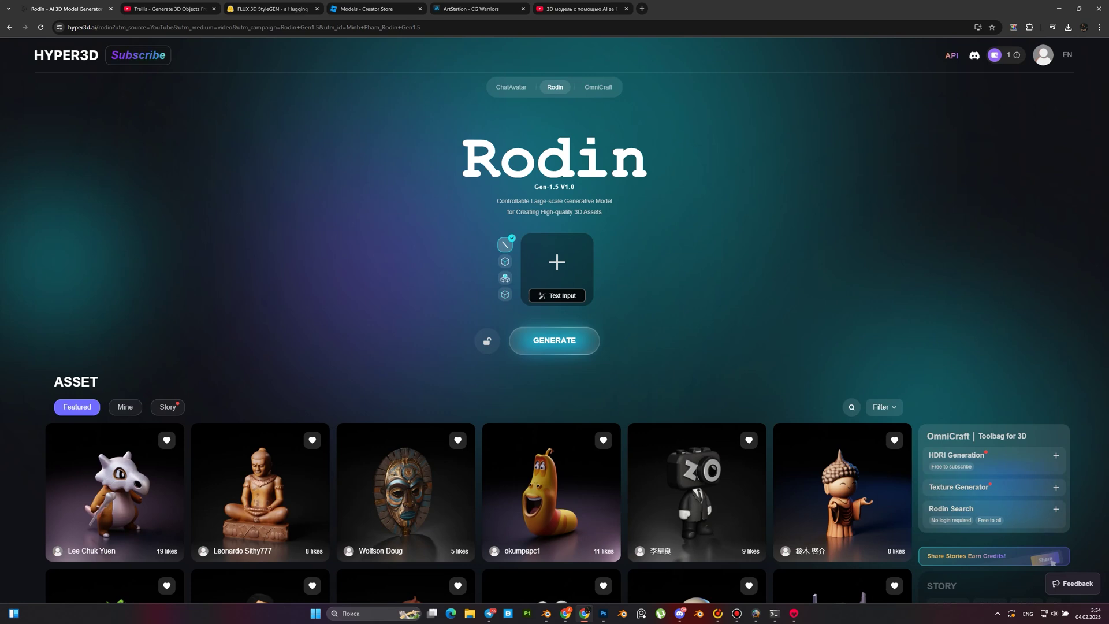
# - Create a reference image from the prompt "Stylized Zombie Full length" and use it to generate a 3D model
pyautogui.click(591, 295)
pyautogui.write('Stylized Zombie Full lencgh')
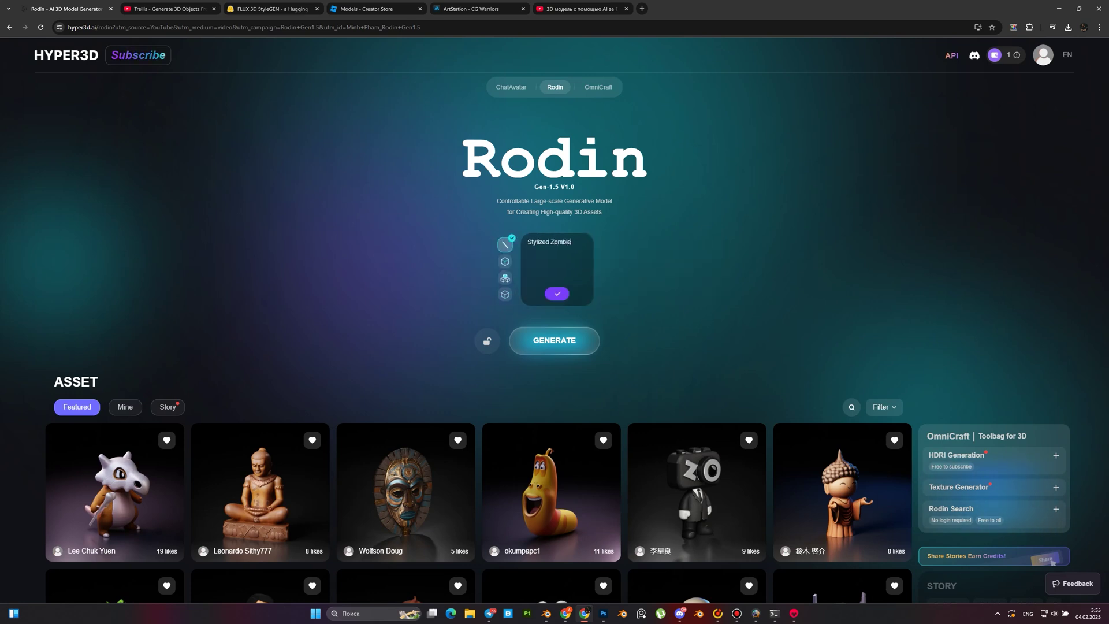
pyautogui.rightClick(534, 249)
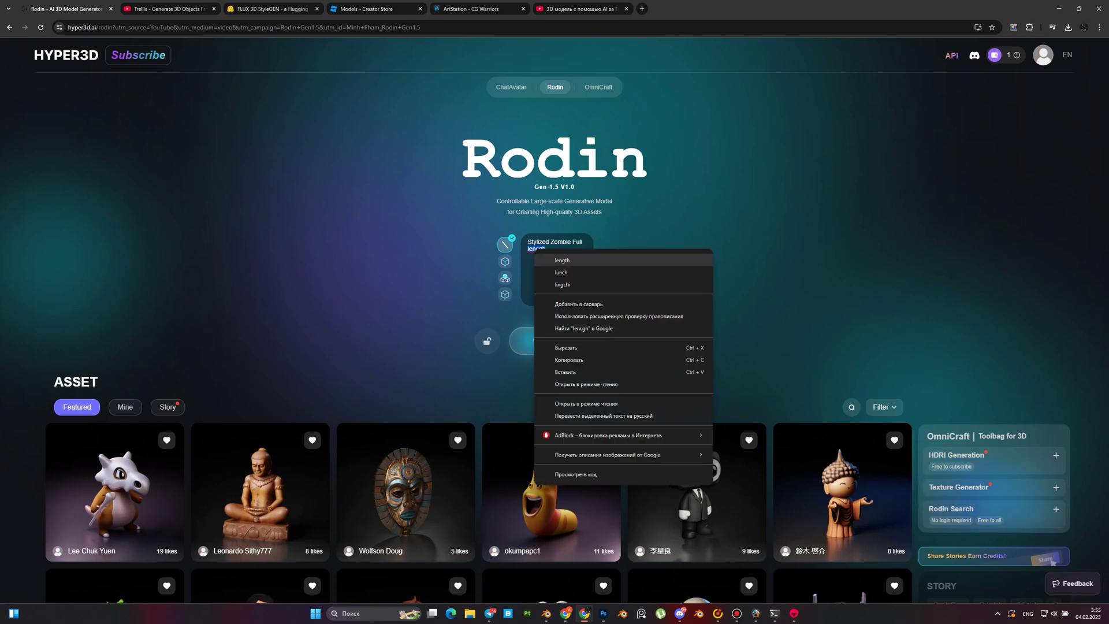
pyautogui.click(555, 258)
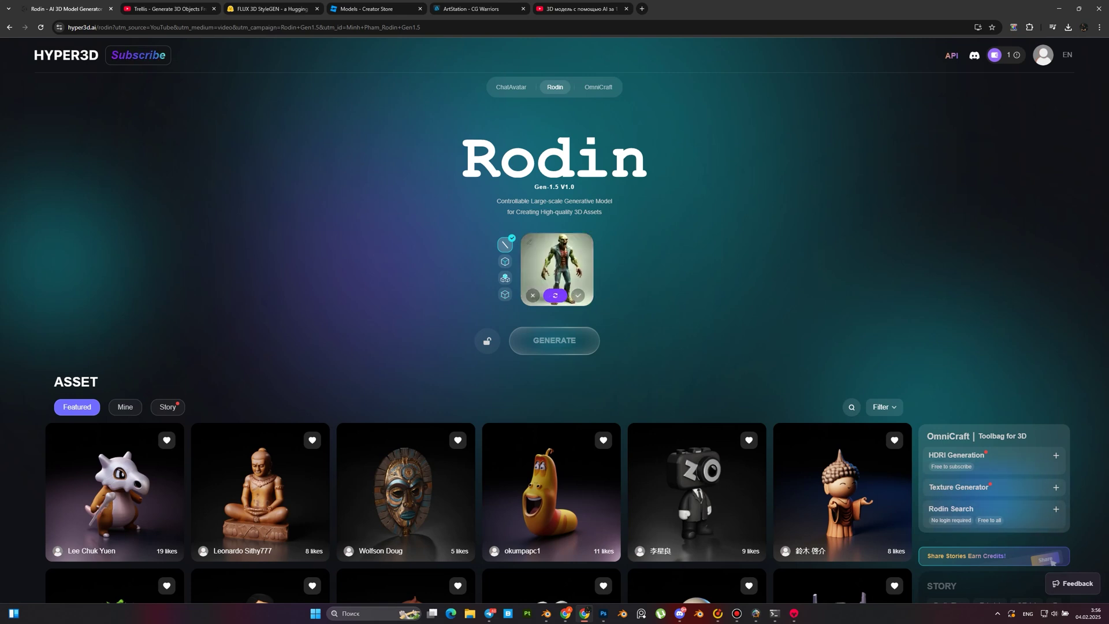
pyautogui.click(579, 296)
pyautogui.click(554, 341)
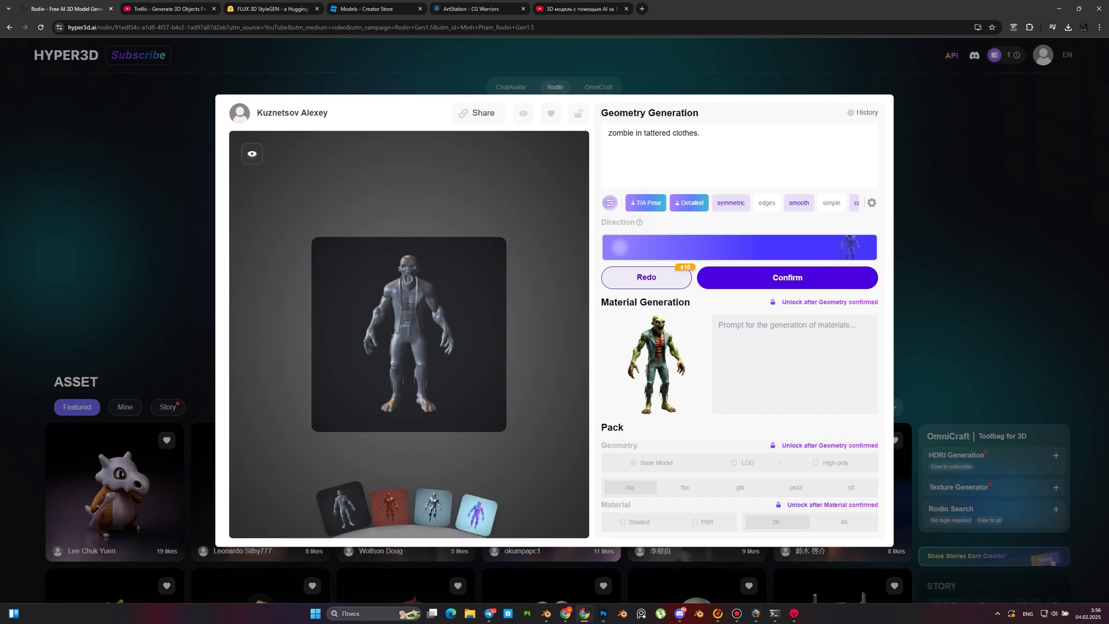
# - Redo the zombie geometry, confirm it as a smooth Quad Mesh at 18000, and inspect its wireframe
pyautogui.click(647, 278)
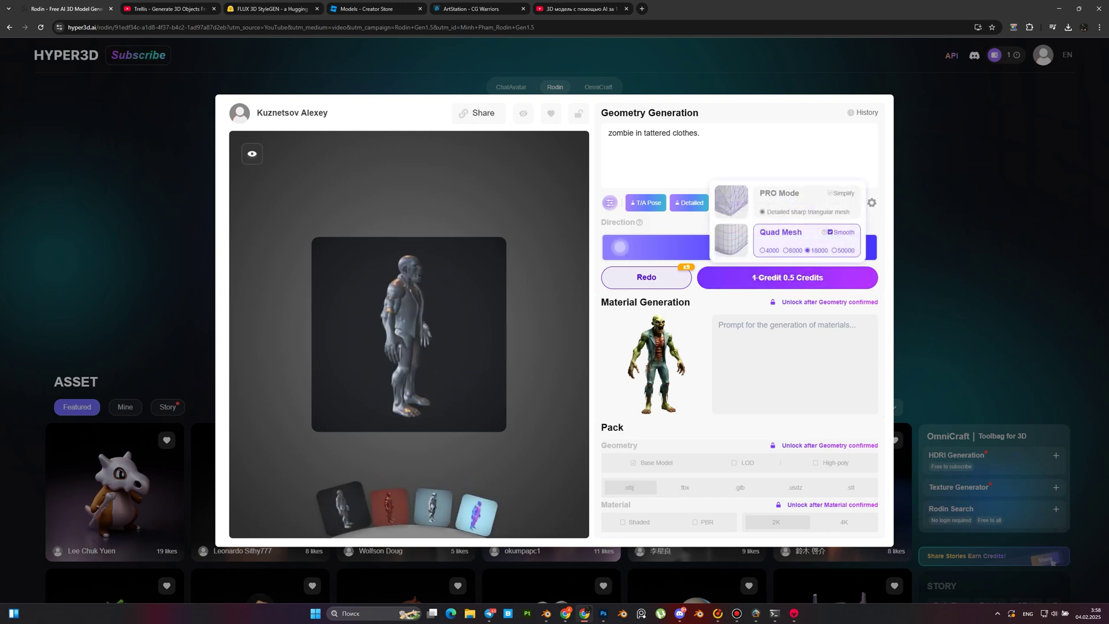
pyautogui.click(788, 278)
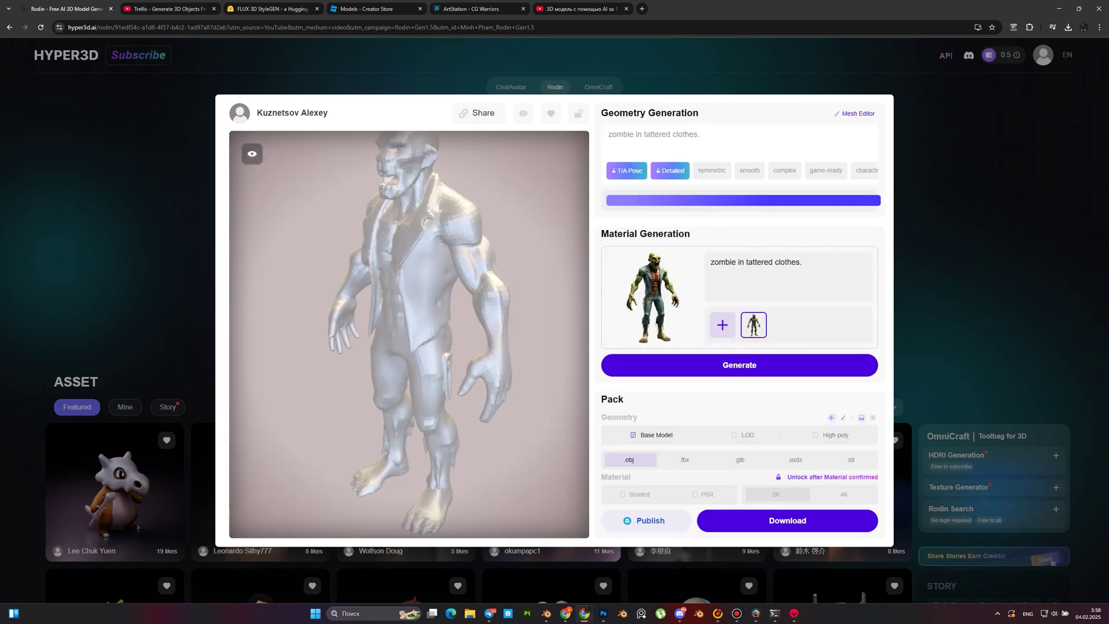
pyautogui.click(264, 182)
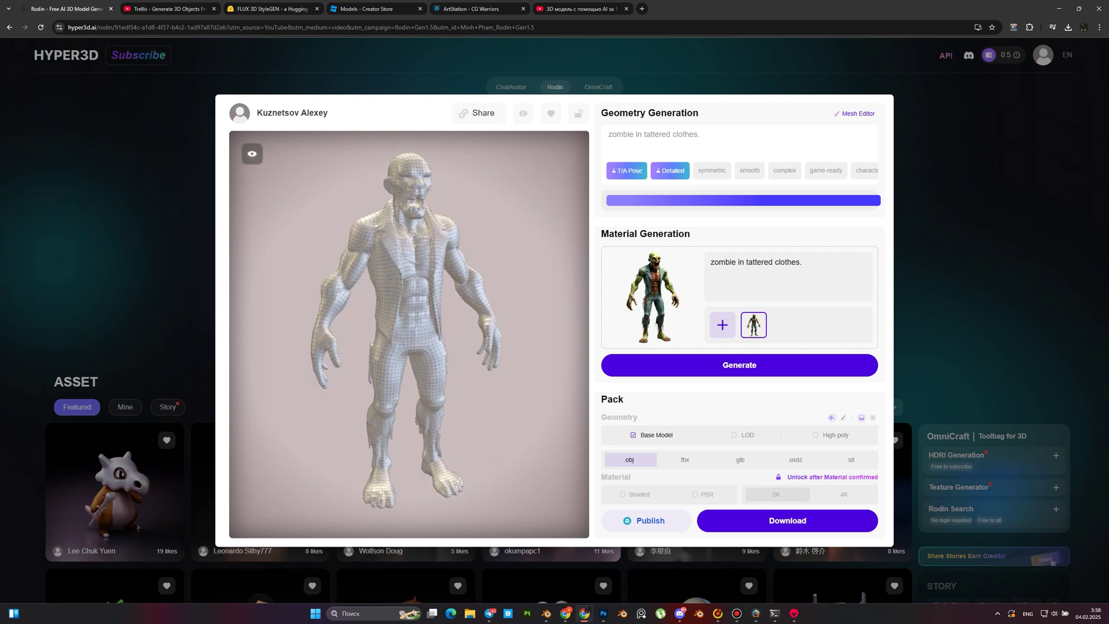
# - Generate the zombie's material from the reference image, inspect the textured model and confirm the material
pyautogui.moveTo(740, 365)
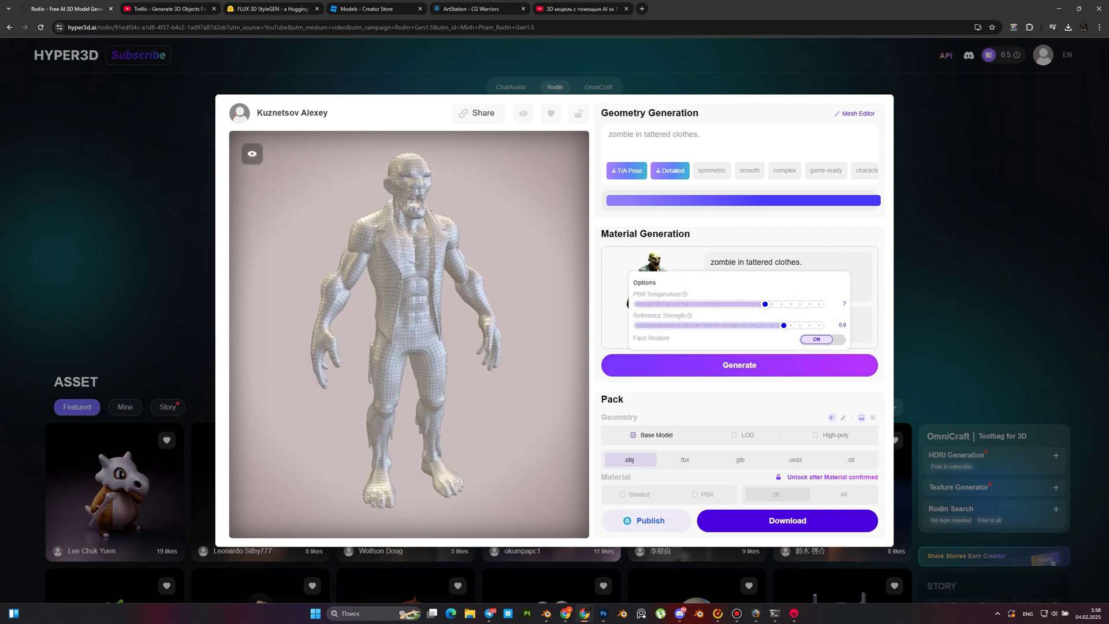
pyautogui.click(739, 365)
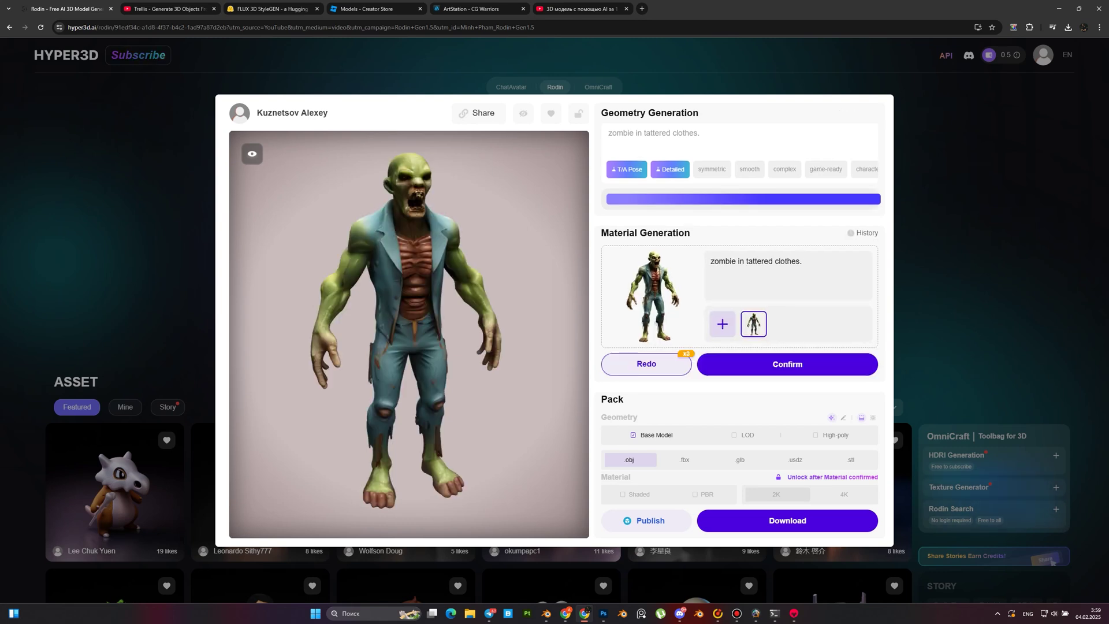
pyautogui.click(263, 181)
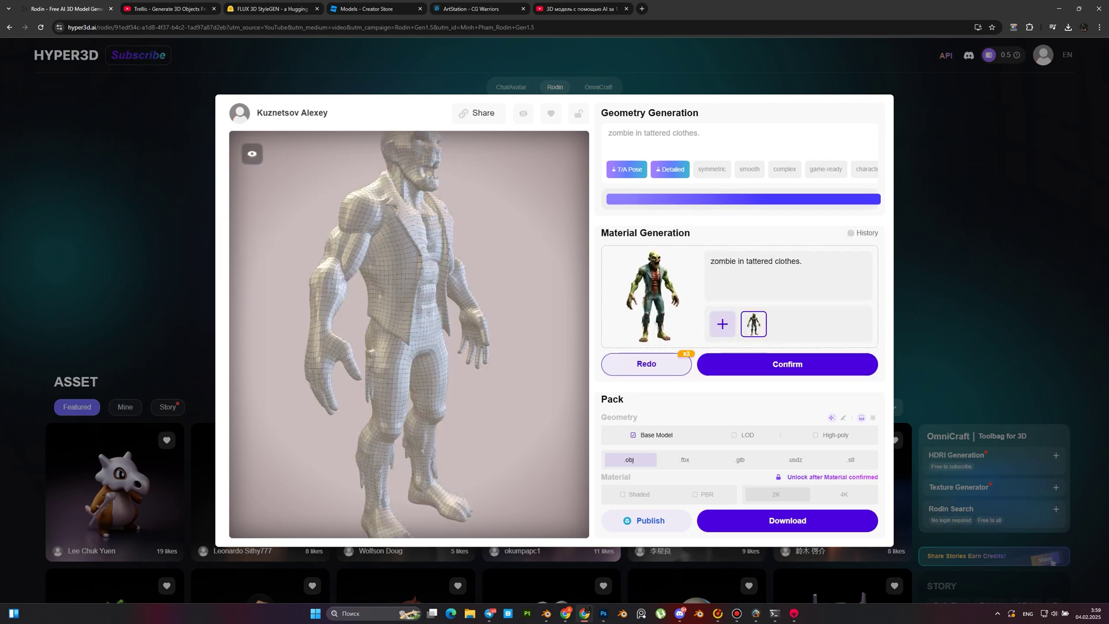
pyautogui.moveTo(384, 335)
pyautogui.mouseDown()
pyautogui.moveTo(436, 335)
pyautogui.moveTo(384, 335)
pyautogui.mouseUp()
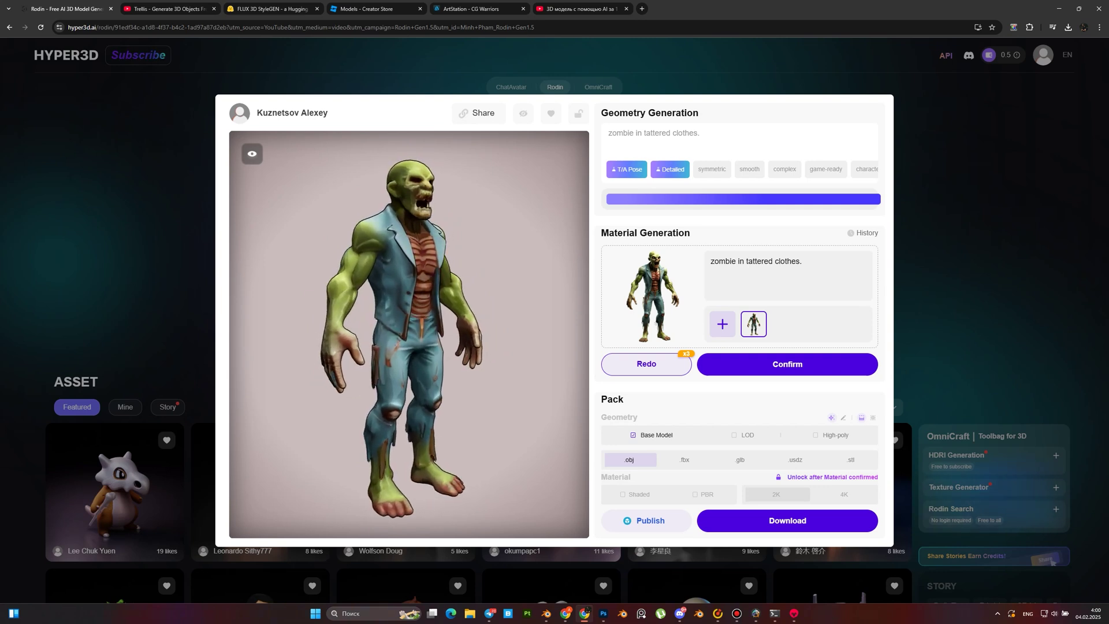
pyautogui.click(788, 364)
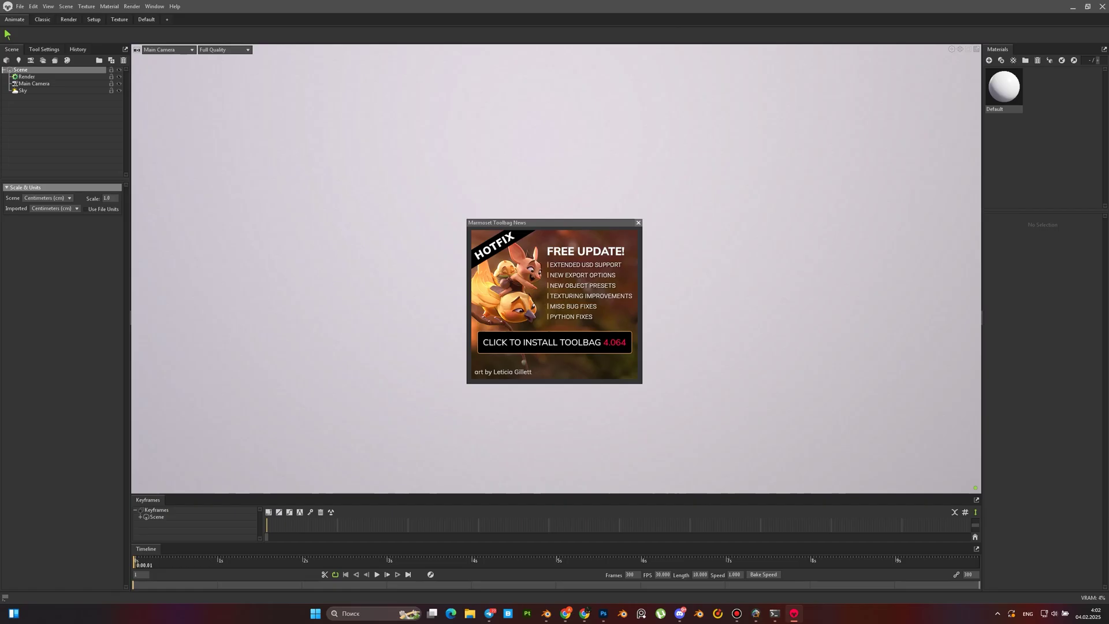
# - Switch to Marmoset Toolbag and open the recent scene Template Render.tbscene
pyautogui.click(19, 6)
pyautogui.moveTo(35, 33)
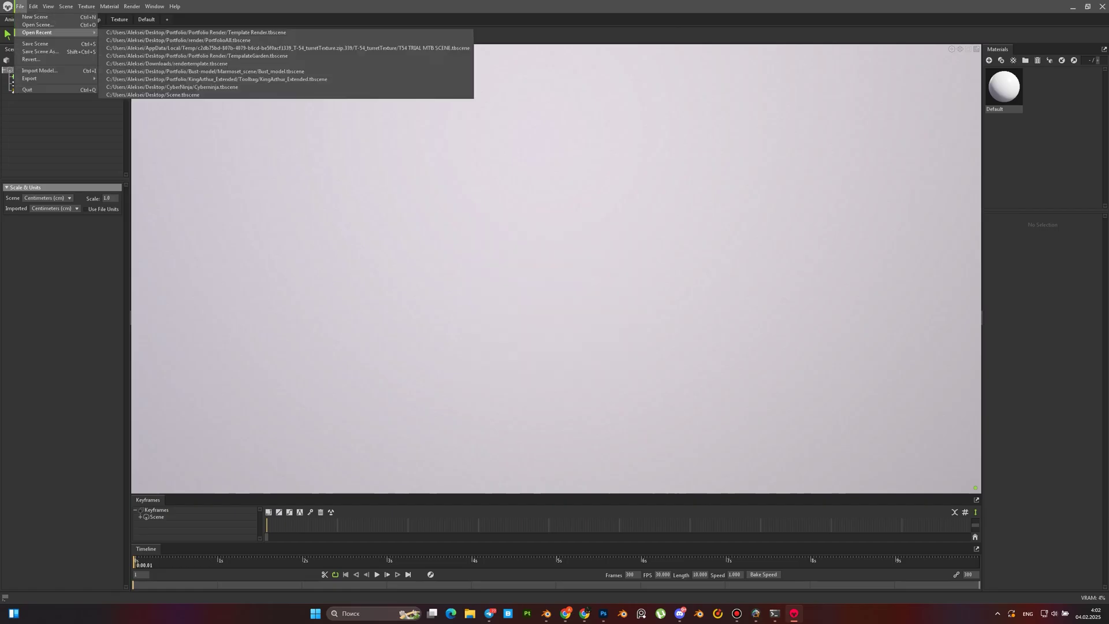
pyautogui.click(150, 32)
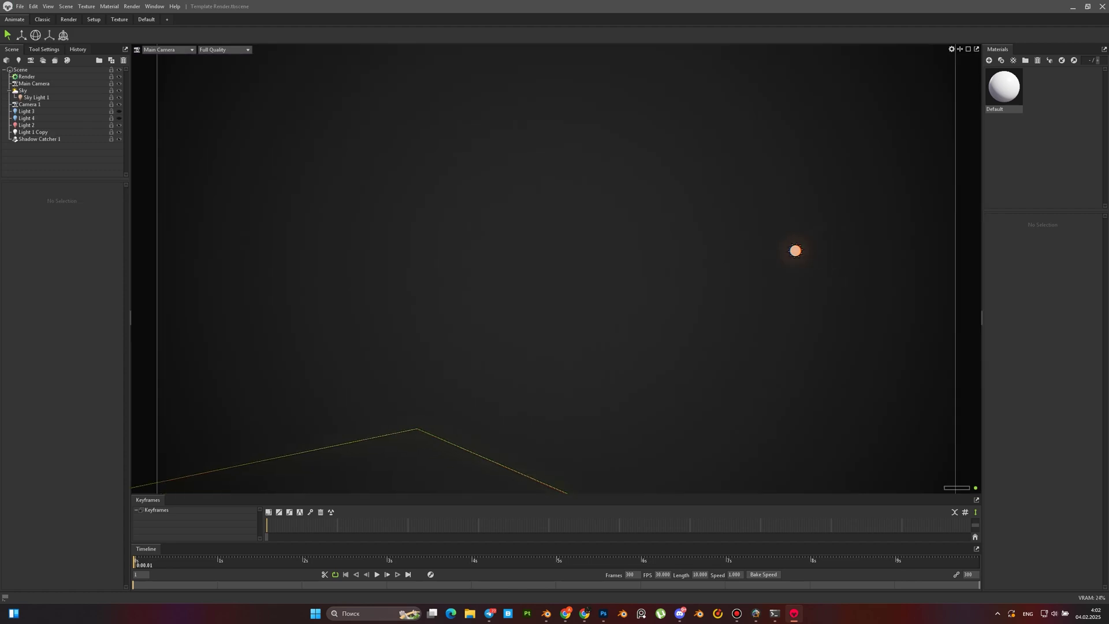
# - Import the downloaded zombie base model into the template scene
pyautogui.scroll(-3, 556, 269)
pyautogui.moveTo(555, 289); pyautogui.dragTo(664, 196, button='middle')
pyautogui.scroll(2, 556, 269)
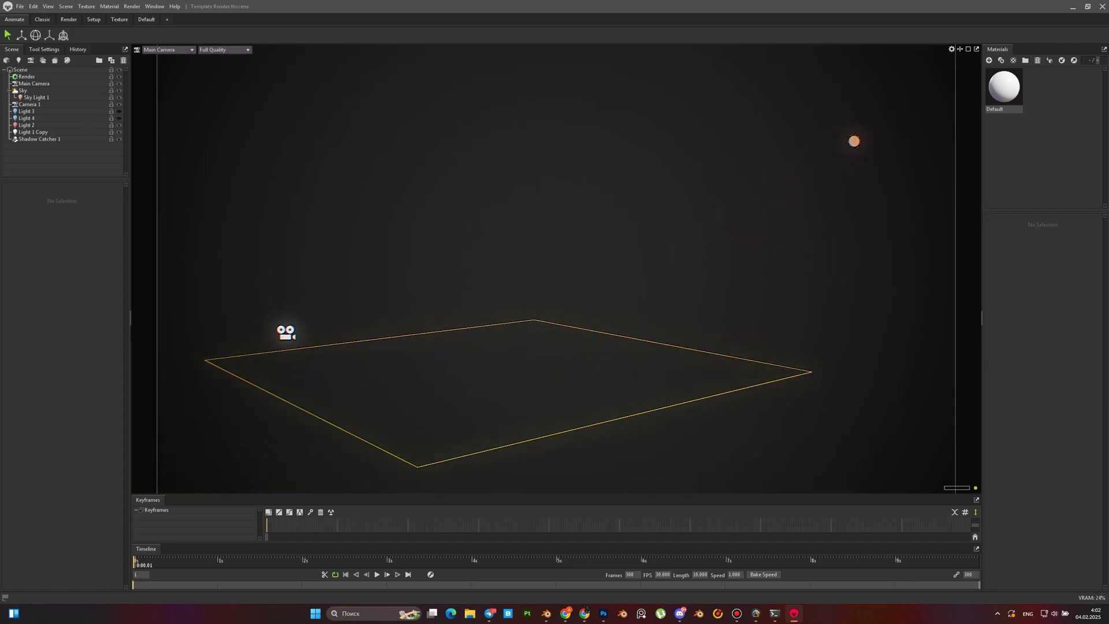
pyautogui.moveTo(554, 269); pyautogui.dragTo(670, 269)
pyautogui.moveTo(462, 288); pyautogui.dragTo(722, 250, button='middle')
pyautogui.scroll(2, 635, 260)
pyautogui.moveTo(636, 260); pyautogui.dragTo(566, 254)
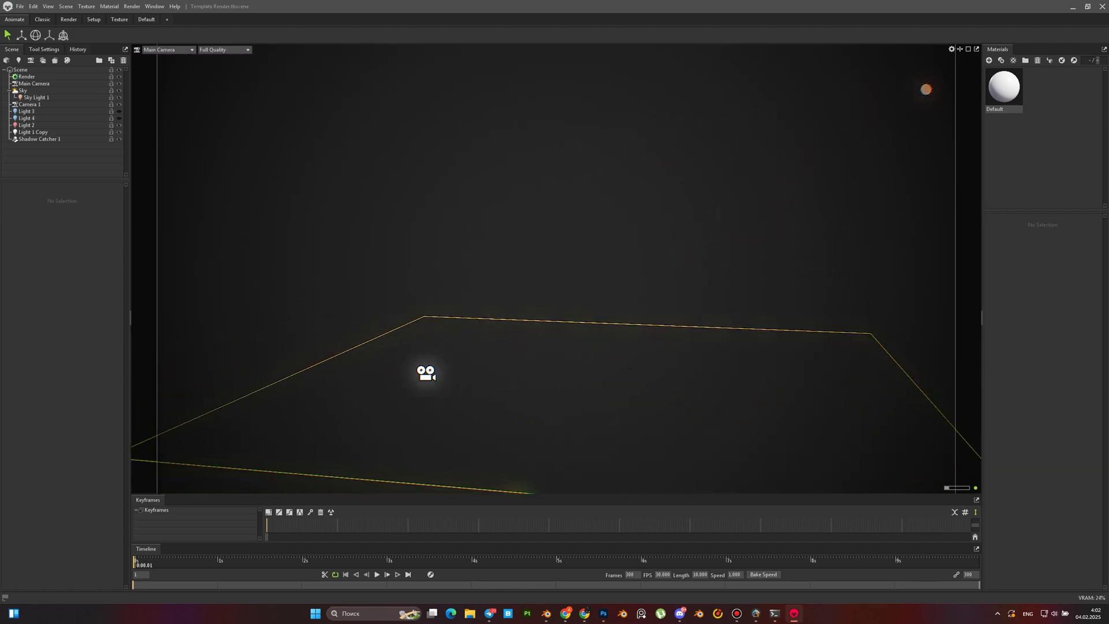
pyautogui.click(20, 6)
pyautogui.click(40, 71)
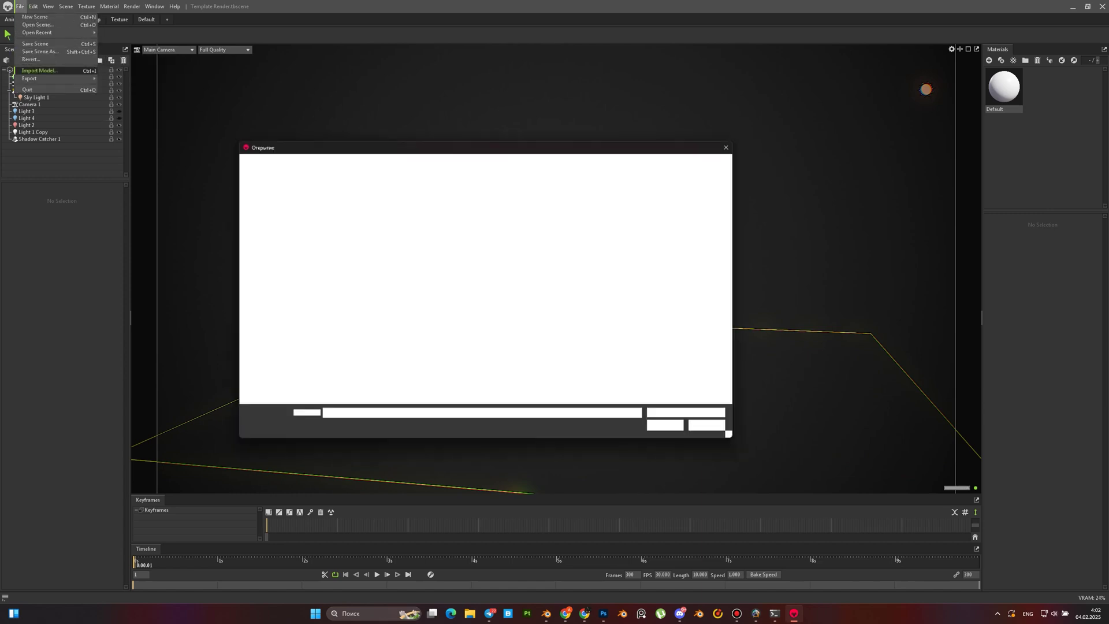
pyautogui.doubleClick(327, 216)
pyautogui.doubleClick(327, 206)
pyautogui.doubleClick(329, 206)
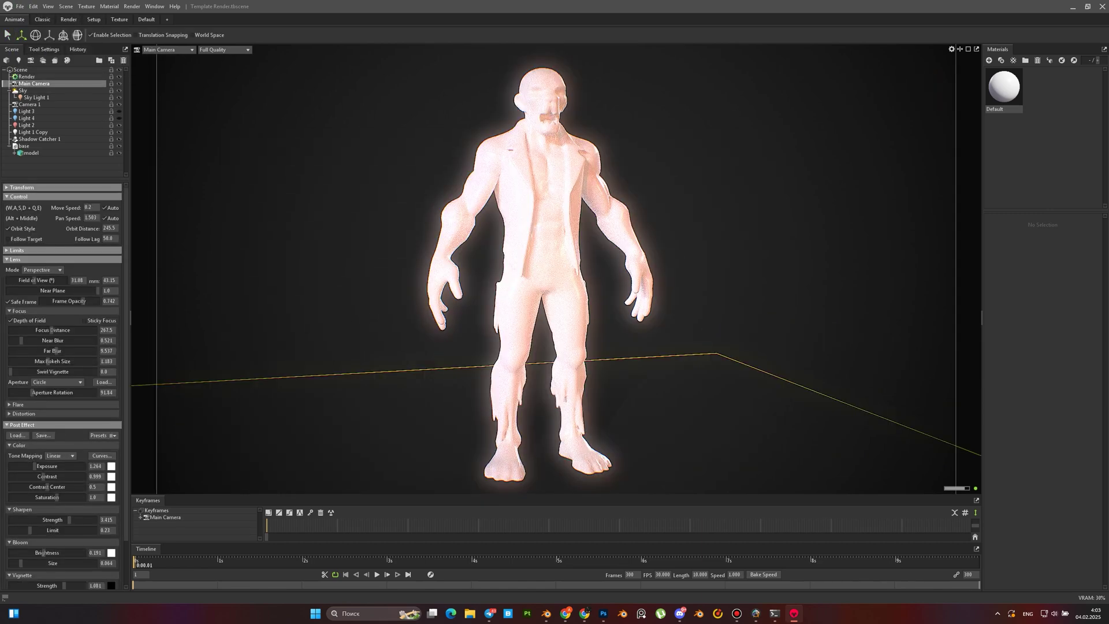
# - Apply a new material to the zombie and load the texture_diffuse, texture_normal, texture_roughness and texture_metallic maps
pyautogui.click(989, 60)
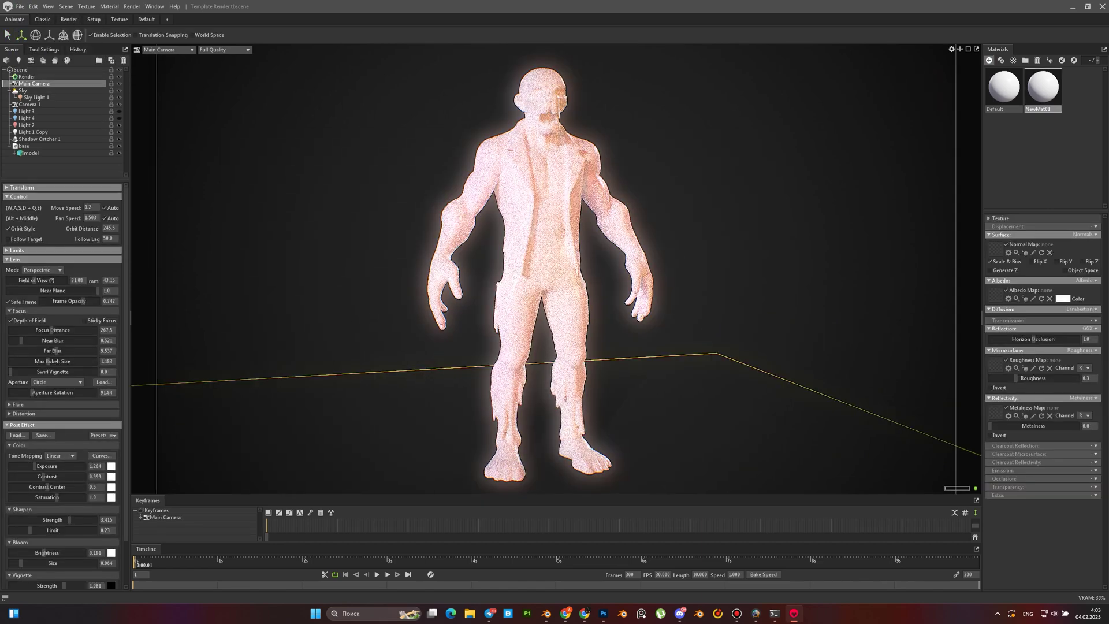
pyautogui.moveTo(1044, 87); pyautogui.dragTo(557, 214)
pyautogui.click(995, 295)
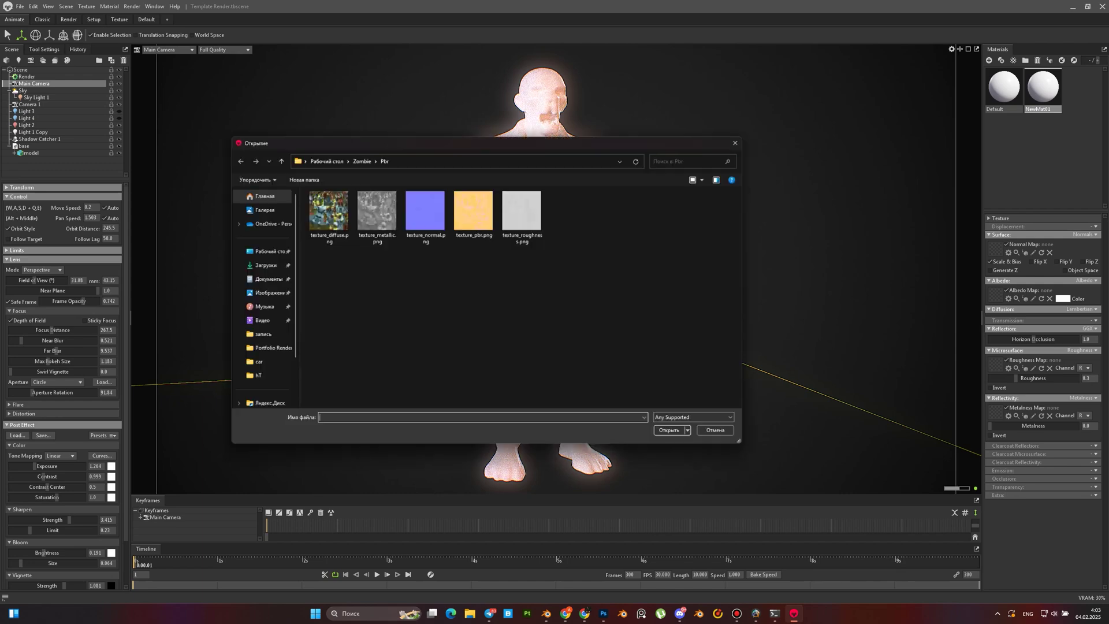
pyautogui.doubleClick(329, 214)
pyautogui.click(995, 365)
pyautogui.doubleClick(521, 214)
pyautogui.click(995, 411)
pyautogui.doubleClick(376, 214)
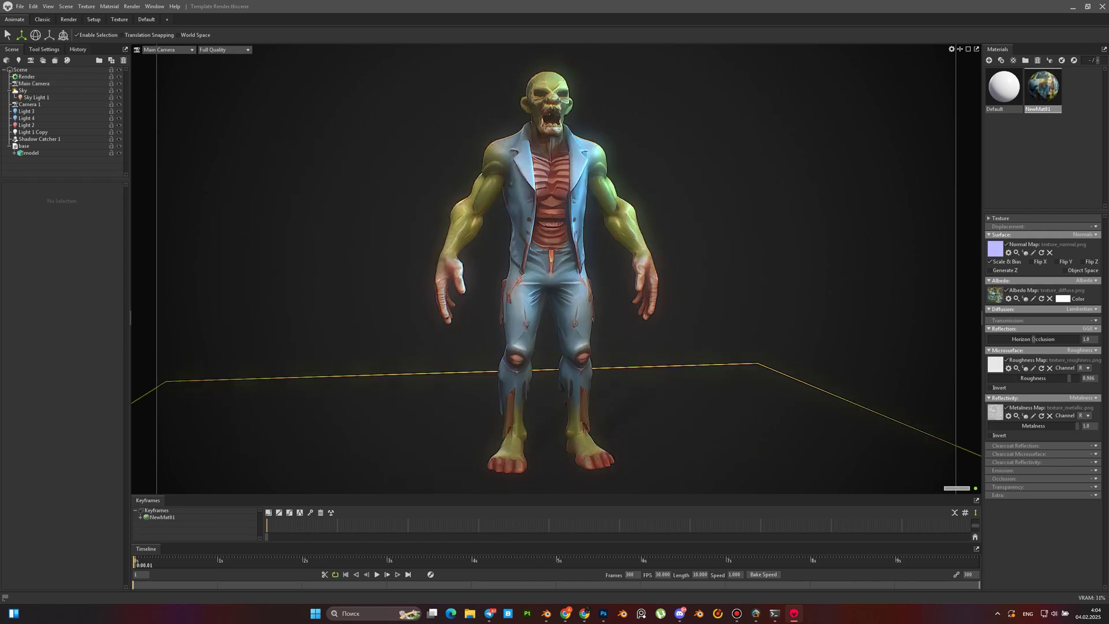
# - Keyframe a rotation of the zombie model along the timeline and return to the first frame
pyautogui.click(31, 153)
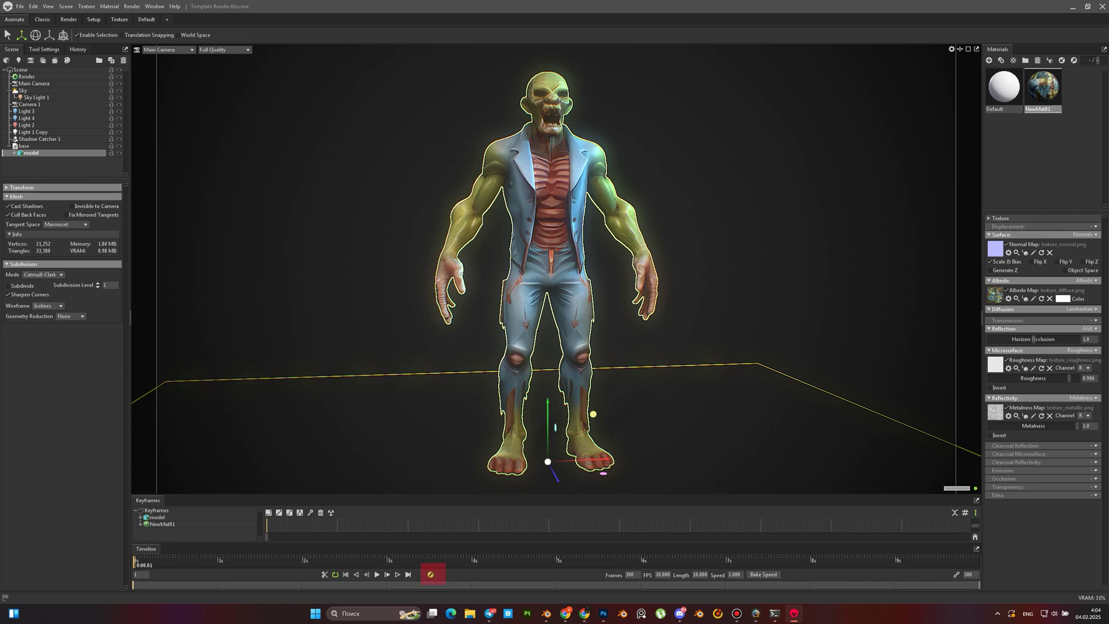
pyautogui.moveTo(548, 473); pyautogui.dragTo(550, 472)
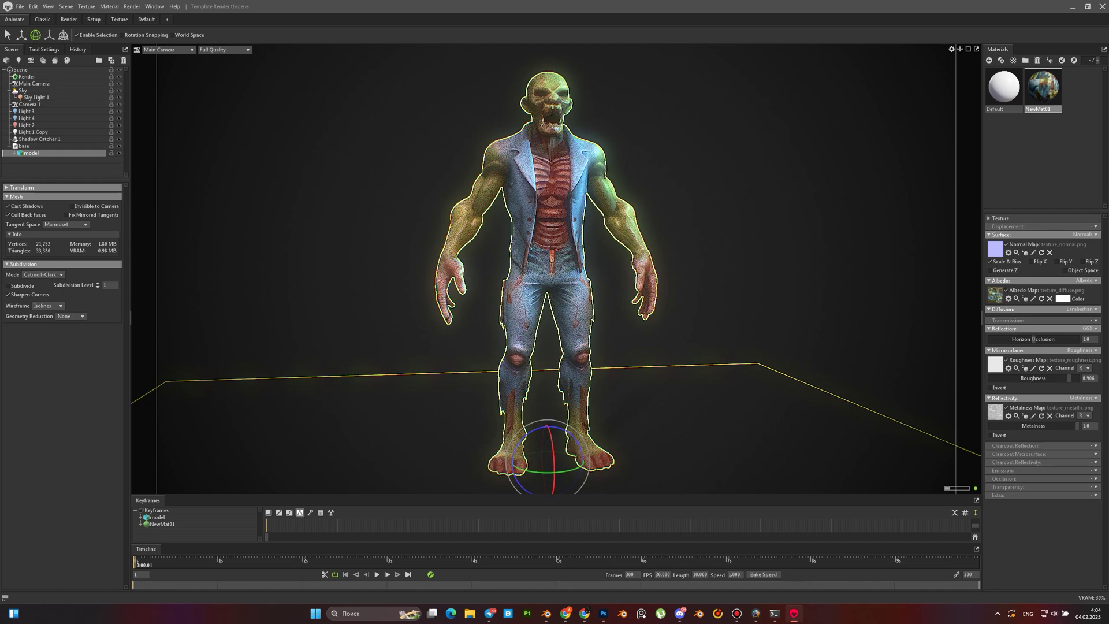
pyautogui.moveTo(137, 562); pyautogui.dragTo(487, 561)
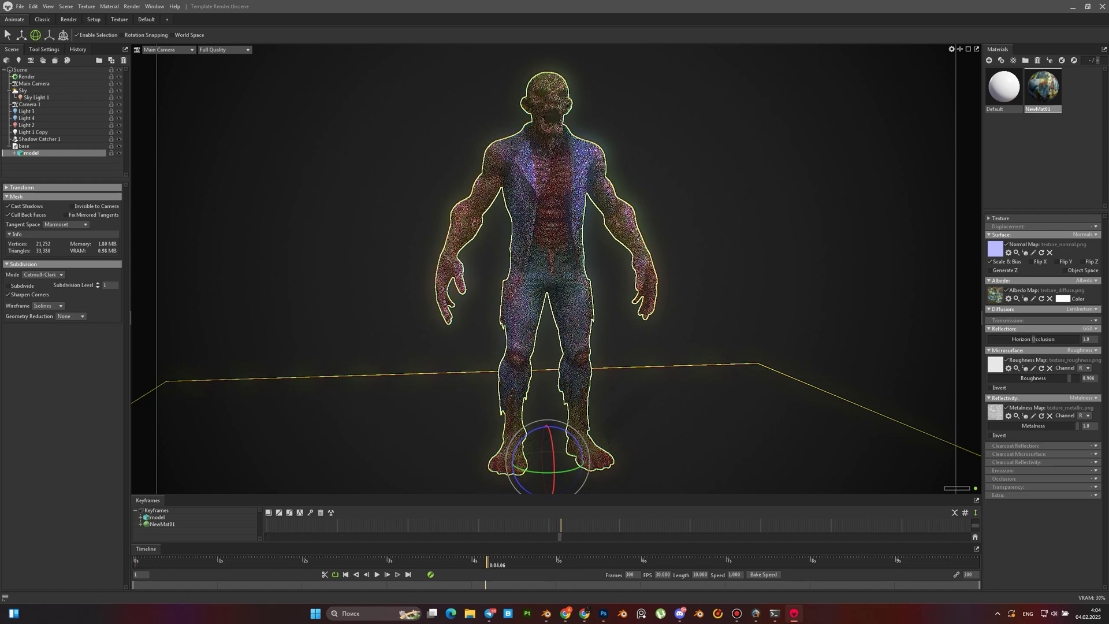
pyautogui.moveTo(569, 561)
pyautogui.mouseDown()
pyautogui.moveTo(558, 561)
pyautogui.moveTo(895, 562)
pyautogui.moveTo(134, 562)
pyautogui.mouseUp()
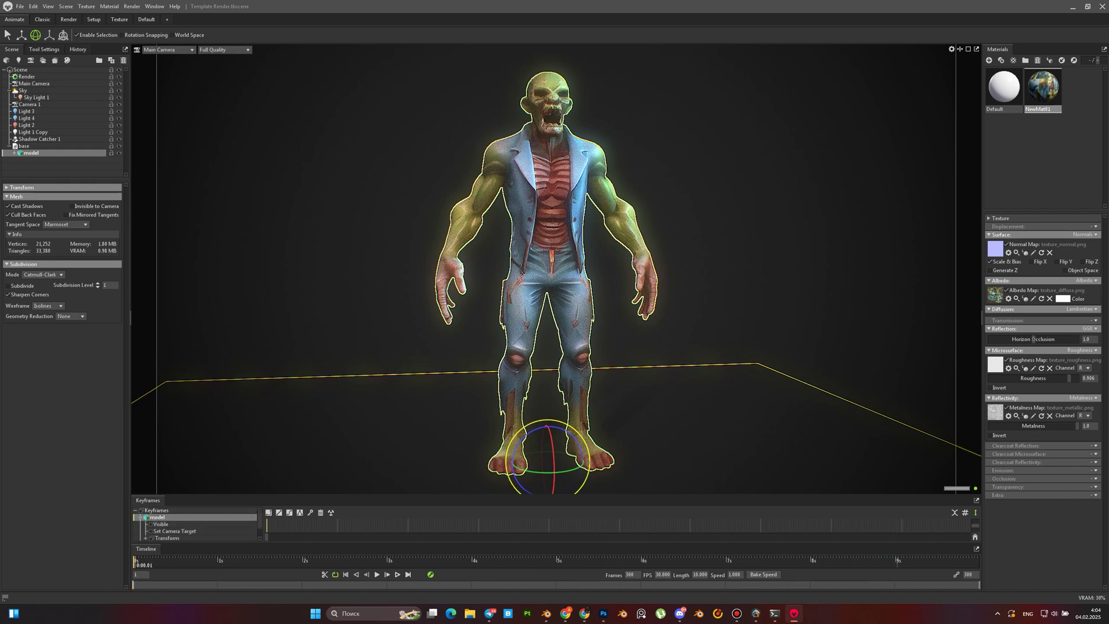
# - Make the model's Transform keyframes linear and play the turntable animation
pyautogui.click(167, 538)
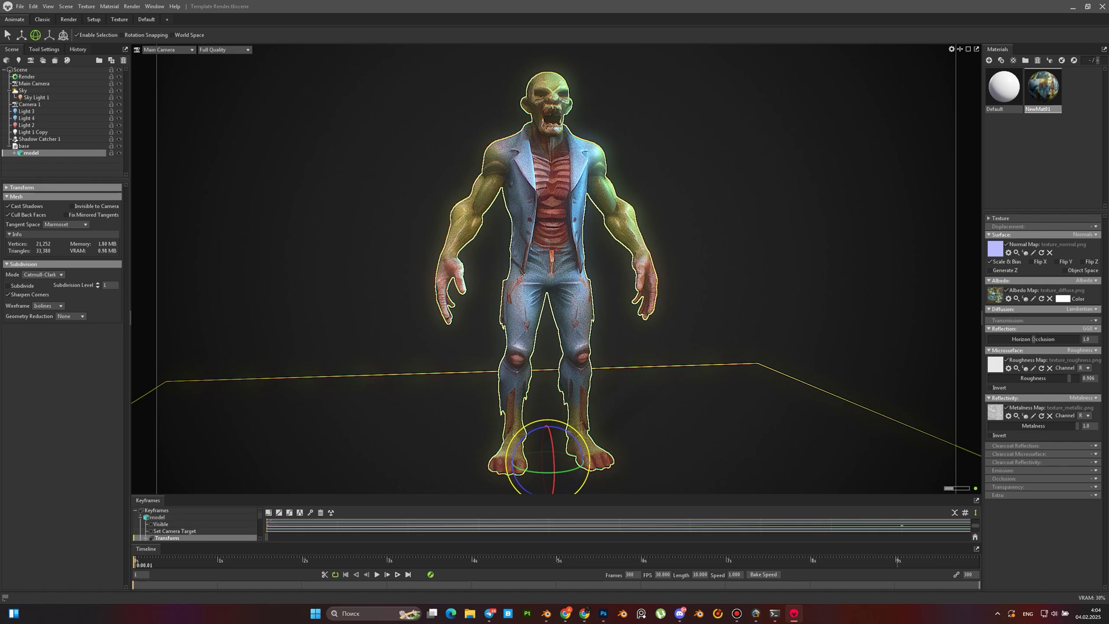
pyautogui.moveTo(301, 495); pyautogui.dragTo(300, 417)
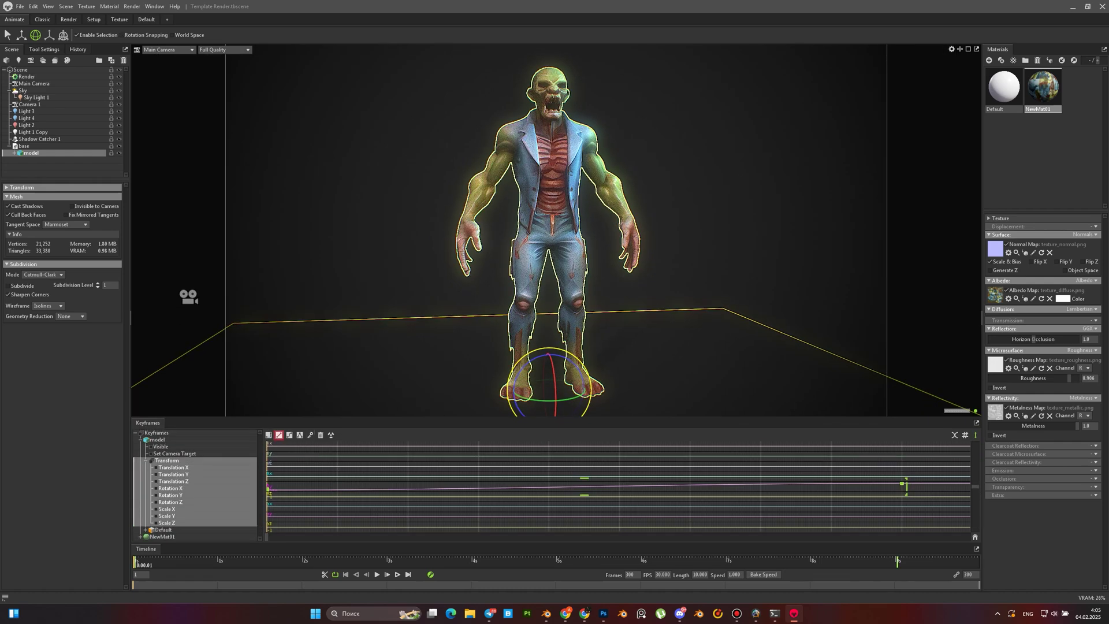
pyautogui.click(279, 435)
pyautogui.click(279, 436)
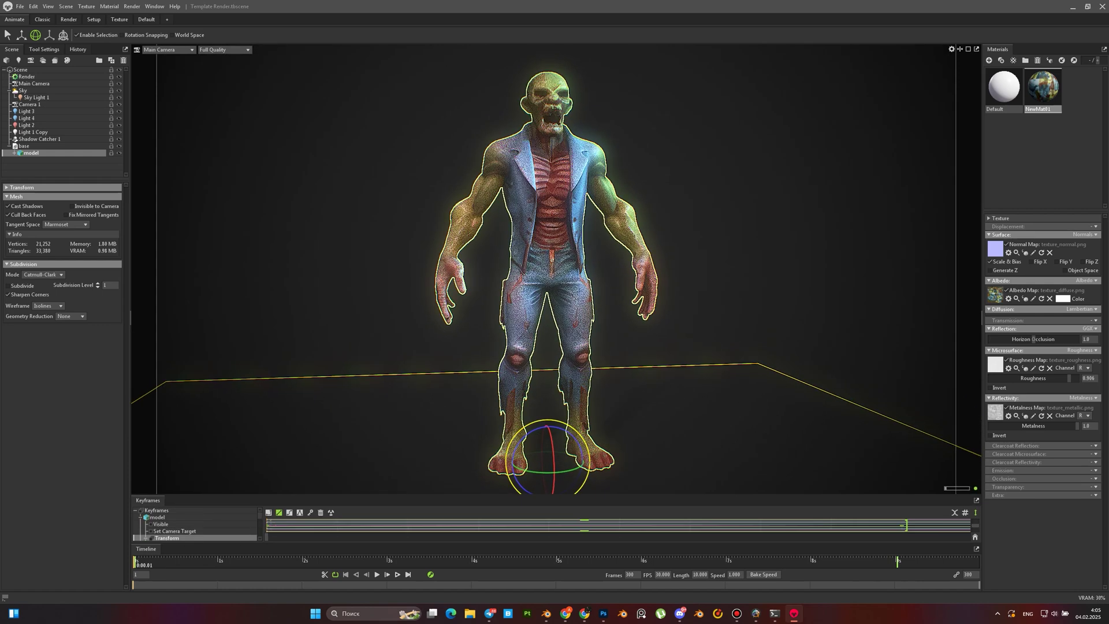
pyautogui.click(376, 574)
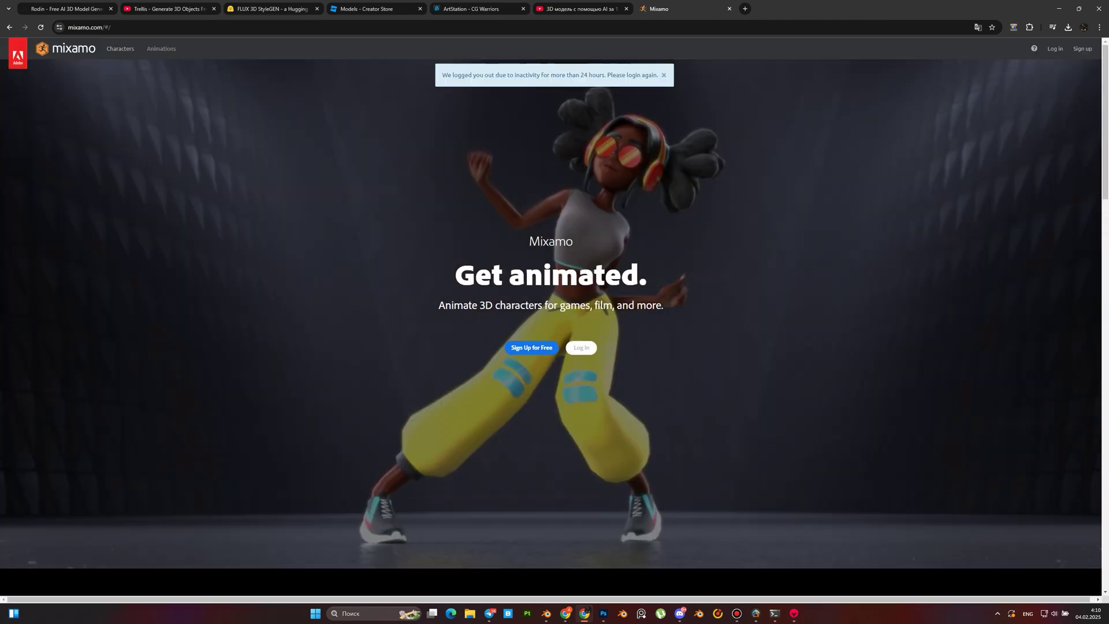
# - Switch to Mixamo in the browser and sign in with the Google account
pyautogui.click(581, 348)
pyautogui.click(673, 324)
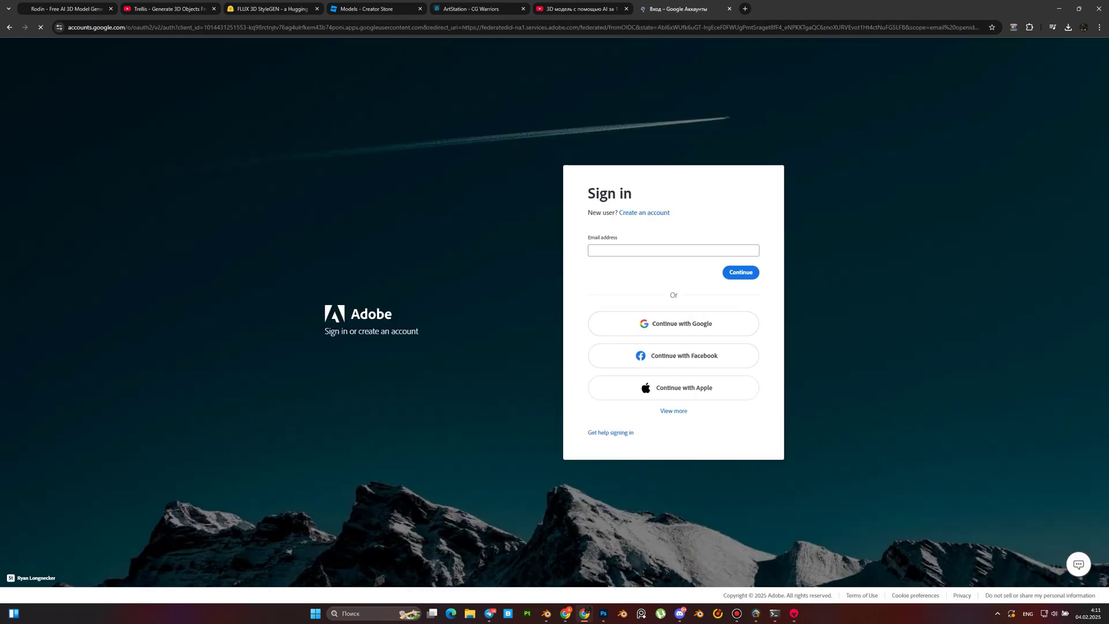
pyautogui.click(618, 273)
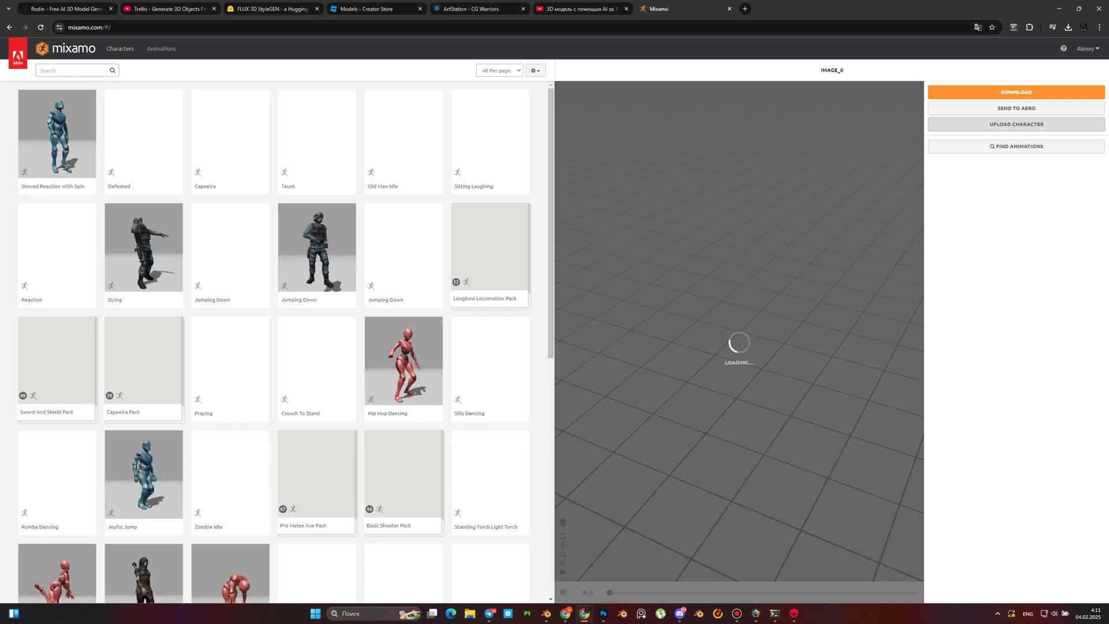
# - Upload the zombie as a new character and accept its front-facing orientation in the Auto-Rigger
pyautogui.click(1016, 125)
pyautogui.click(520, 249)
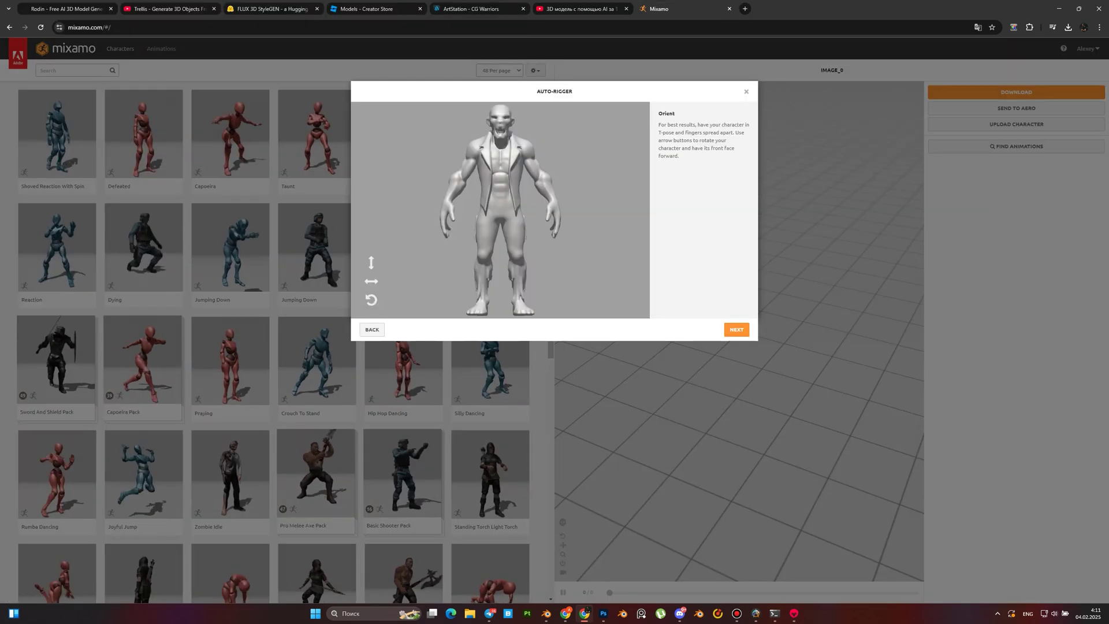
pyautogui.click(737, 329)
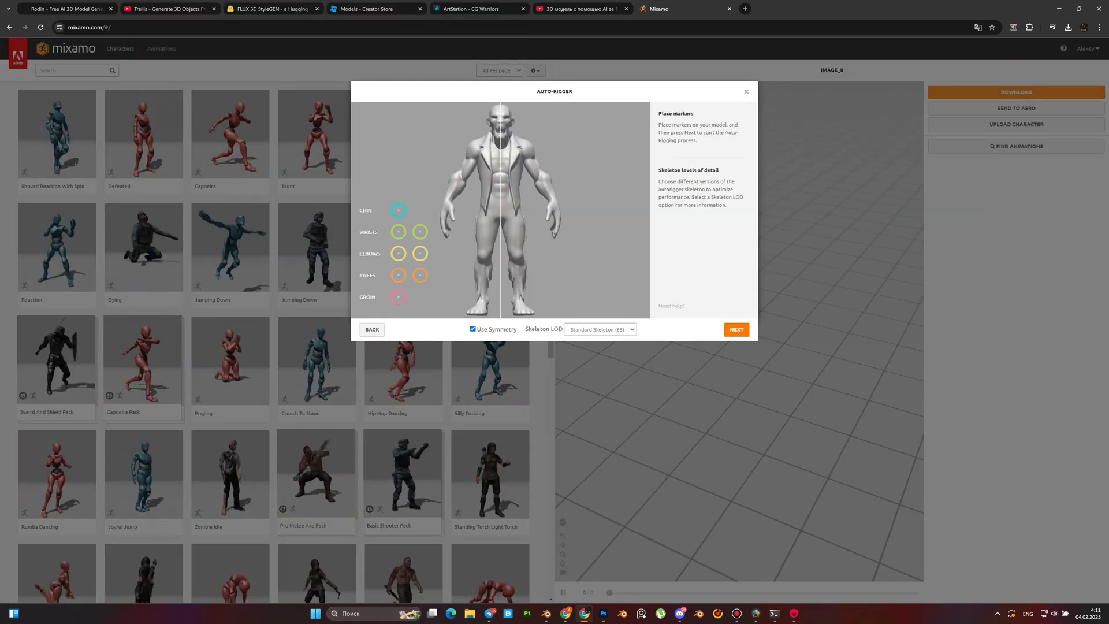
# - Place the chin, wrist, elbow, knee and groin markers on the zombie's matching body parts with symmetry enabled
pyautogui.moveTo(398, 211)
pyautogui.mouseDown()
pyautogui.moveTo(508, 162)
pyautogui.moveTo(500, 130)
pyautogui.mouseUp()
pyautogui.moveTo(398, 232)
pyautogui.mouseDown()
pyautogui.moveTo(456, 219)
pyautogui.moveTo(448, 202)
pyautogui.mouseUp()
pyautogui.moveTo(399, 254); pyautogui.dragTo(463, 176)
pyautogui.moveTo(399, 275); pyautogui.dragTo(477, 258)
pyautogui.moveTo(398, 296); pyautogui.dragTo(500, 225)
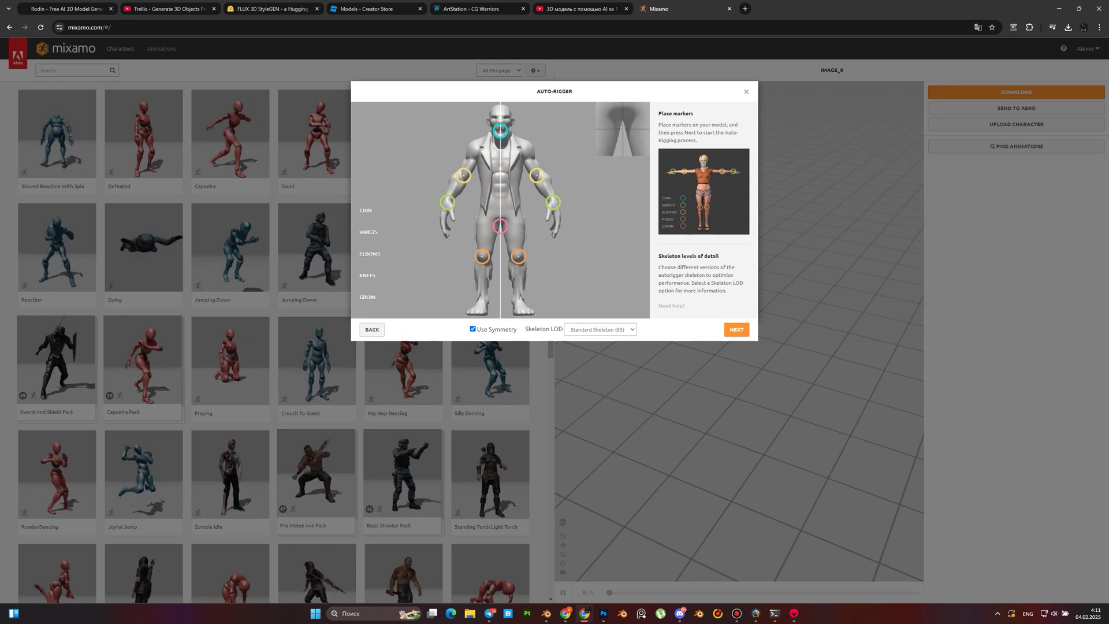
# - Set the Auto-Rigger's skeleton level of detail to 2 Chain Fingers (41)
pyautogui.click(600, 329)
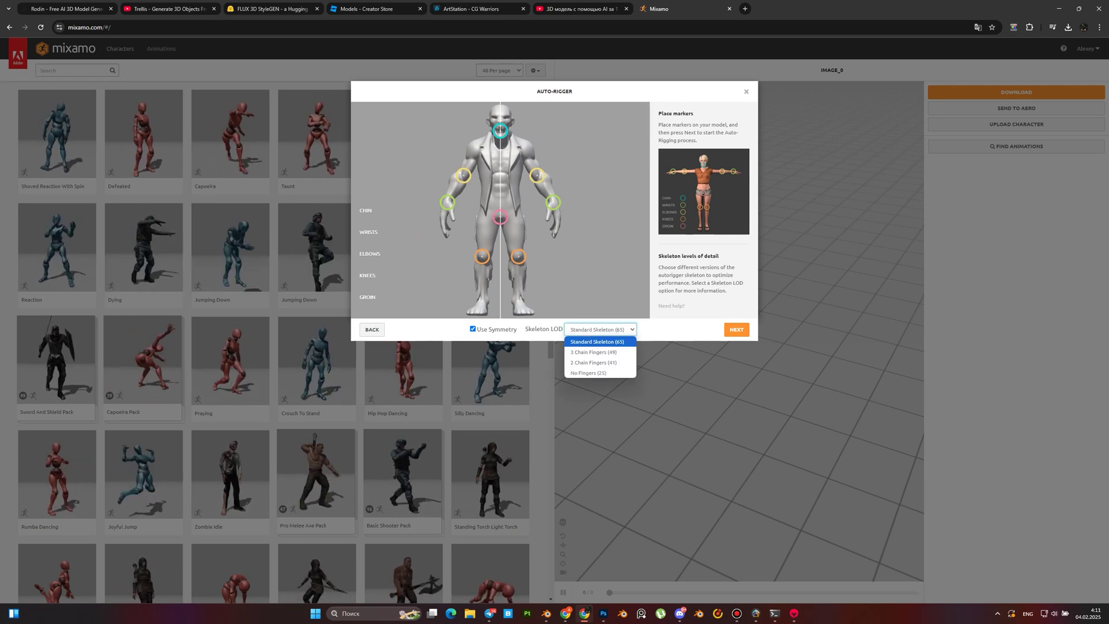
pyautogui.click(594, 362)
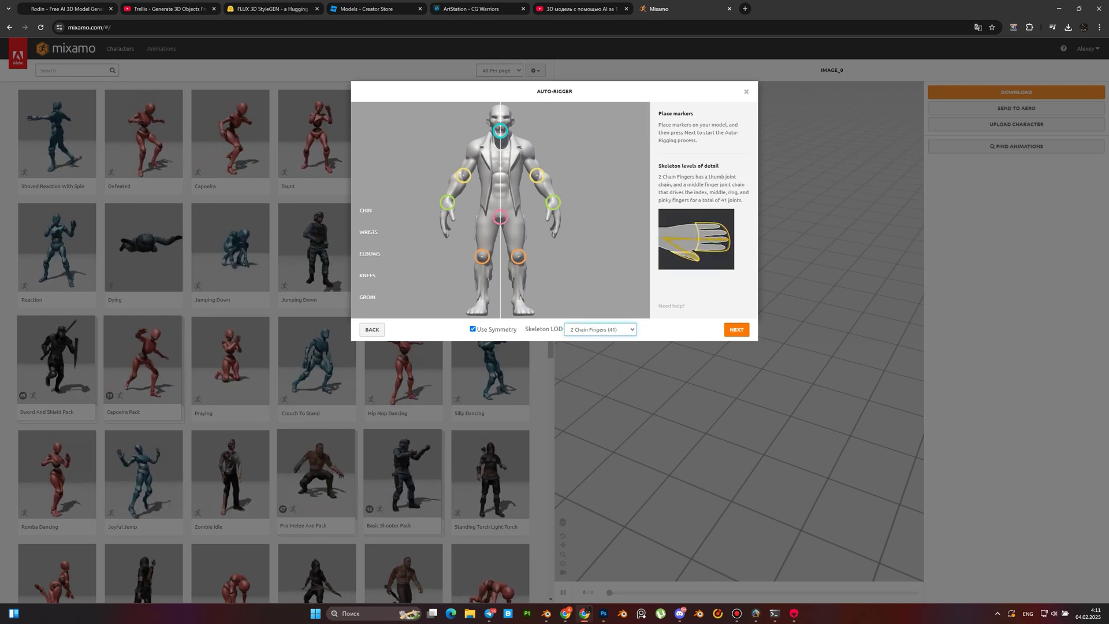
pyautogui.click(601, 330)
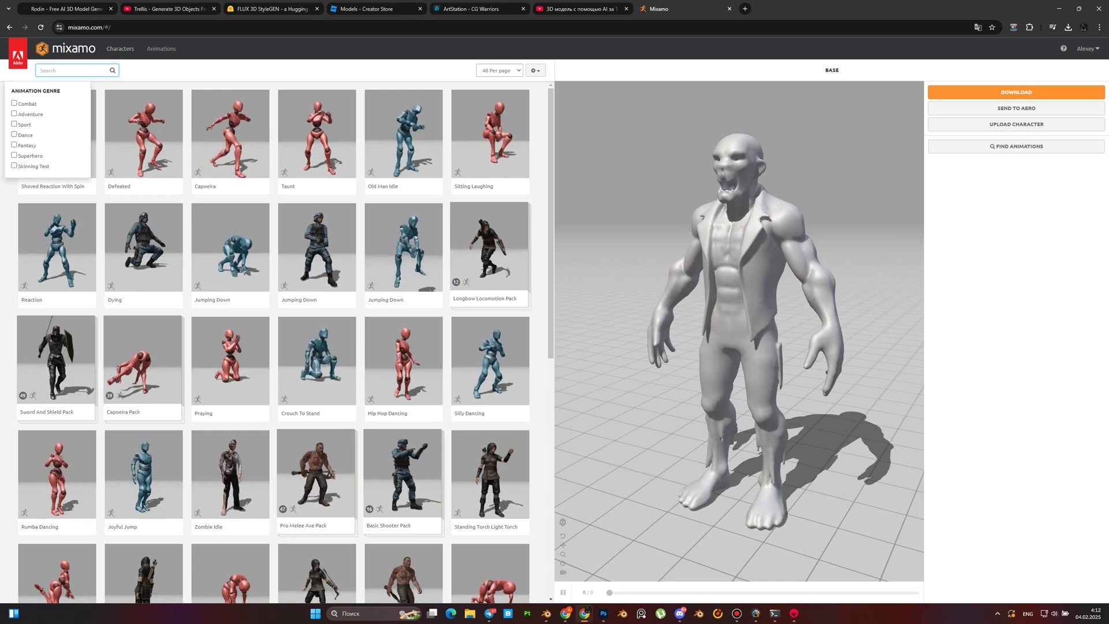
# - Search the animation library for "zombie" and apply the Zombie Scream animation to the rigged character
pyautogui.write('zombie')
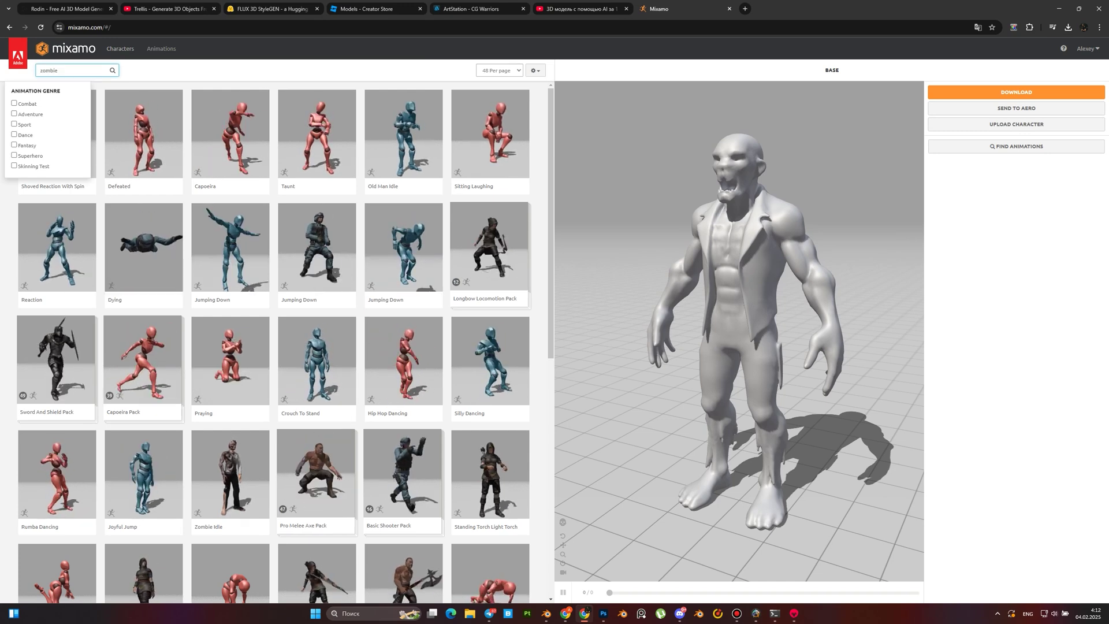
pyautogui.press('Return')
pyautogui.click(404, 168)
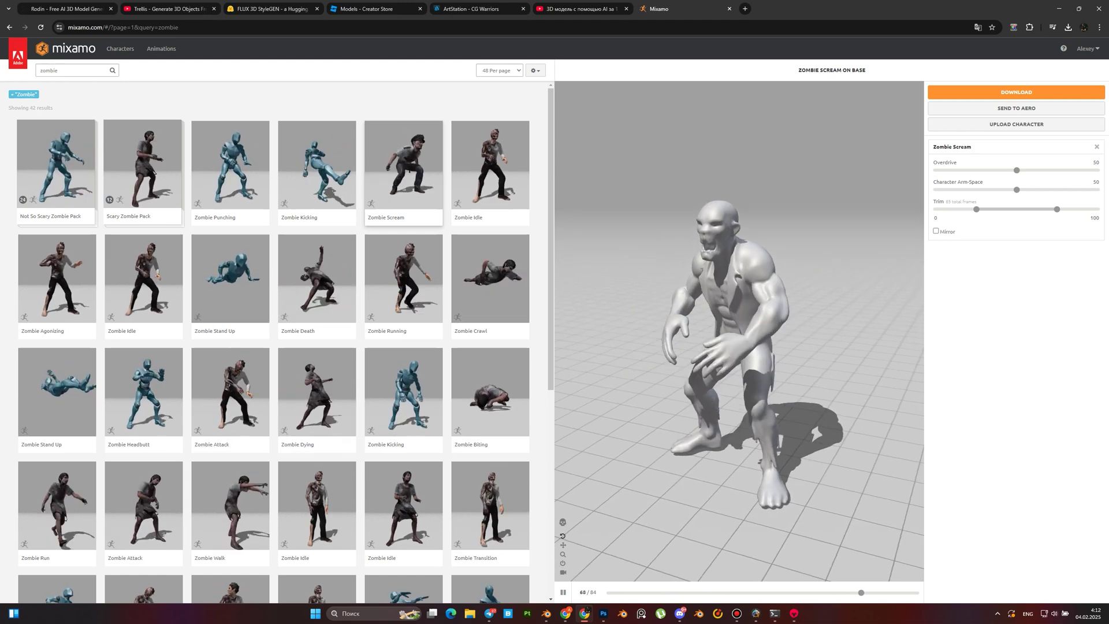
# - Make the Zombie Walk animation play in place and start downloading the animated character
pyautogui.click(936, 265)
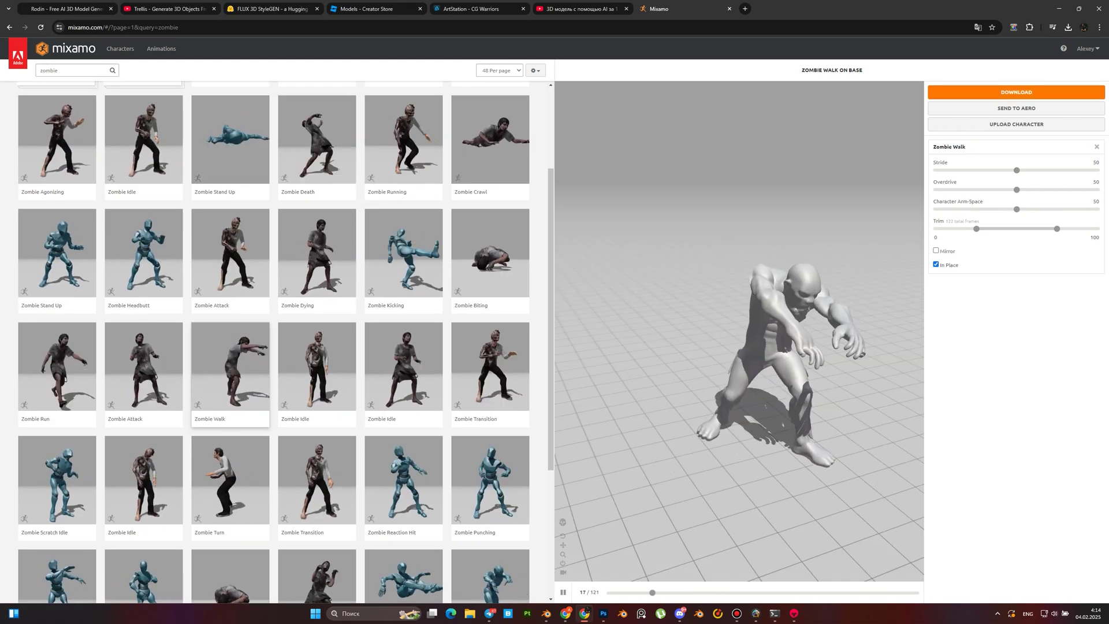
pyautogui.click(1016, 93)
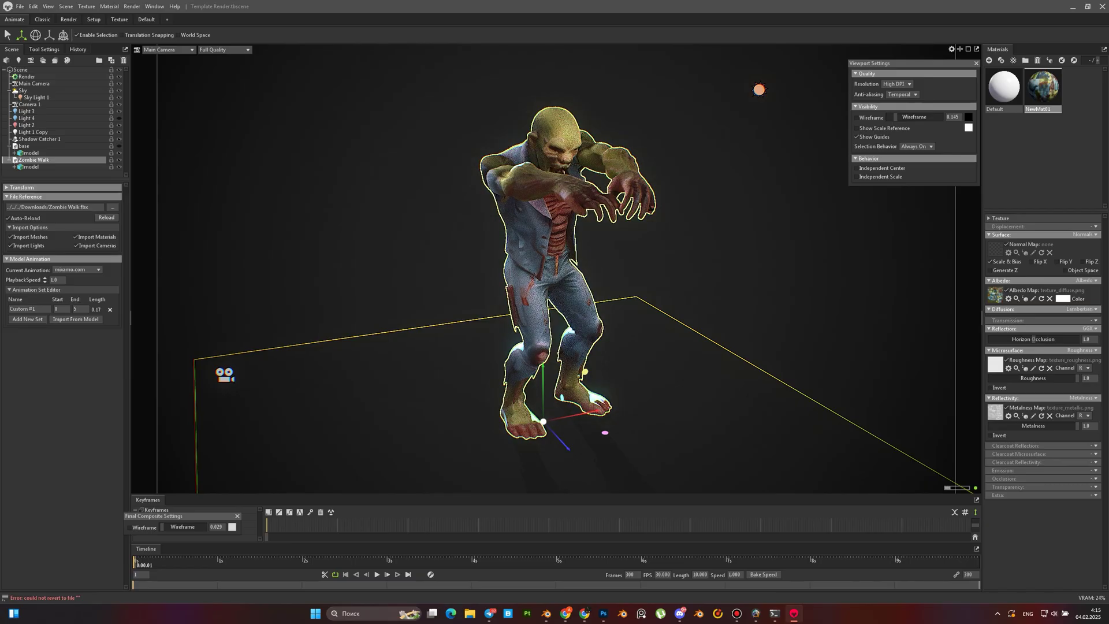
# - Deselect the imported Zombie Walk model in the Marmoset Toolbag scene and play its walk animation
pyautogui.moveTo(694, 300); pyautogui.dragTo(698, 289)
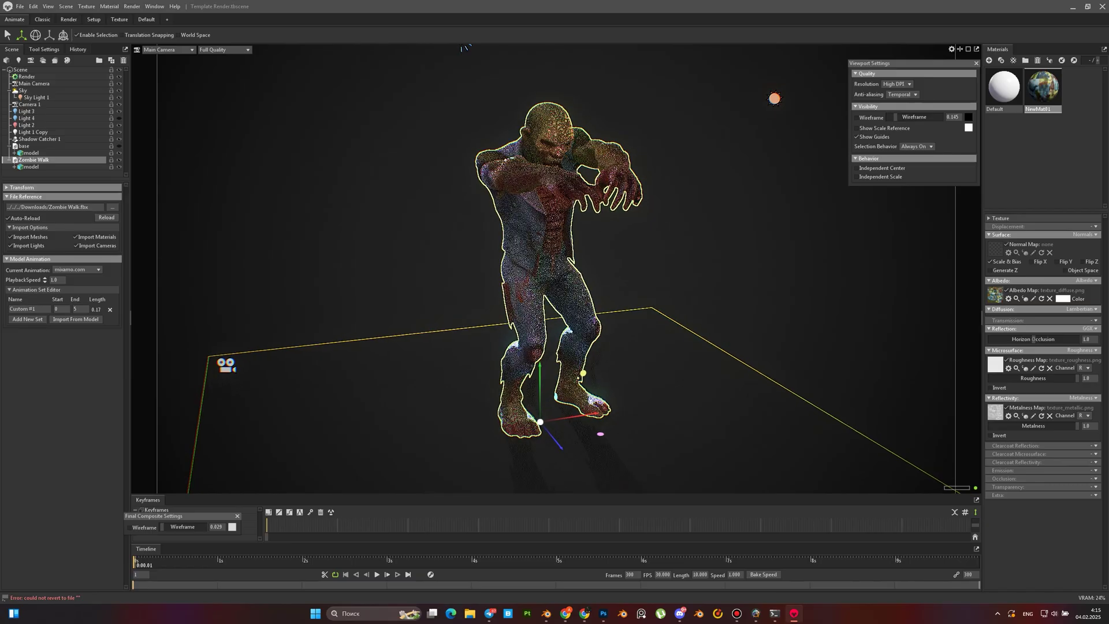
pyautogui.click(698, 289)
pyautogui.scroll(-2, 698, 288)
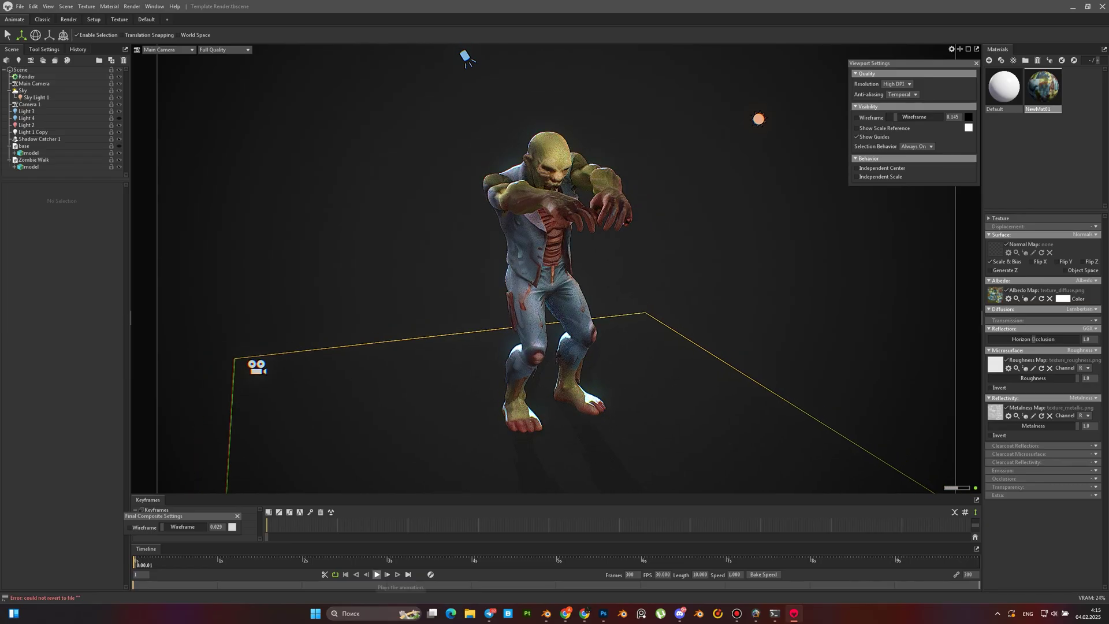
pyautogui.click(377, 574)
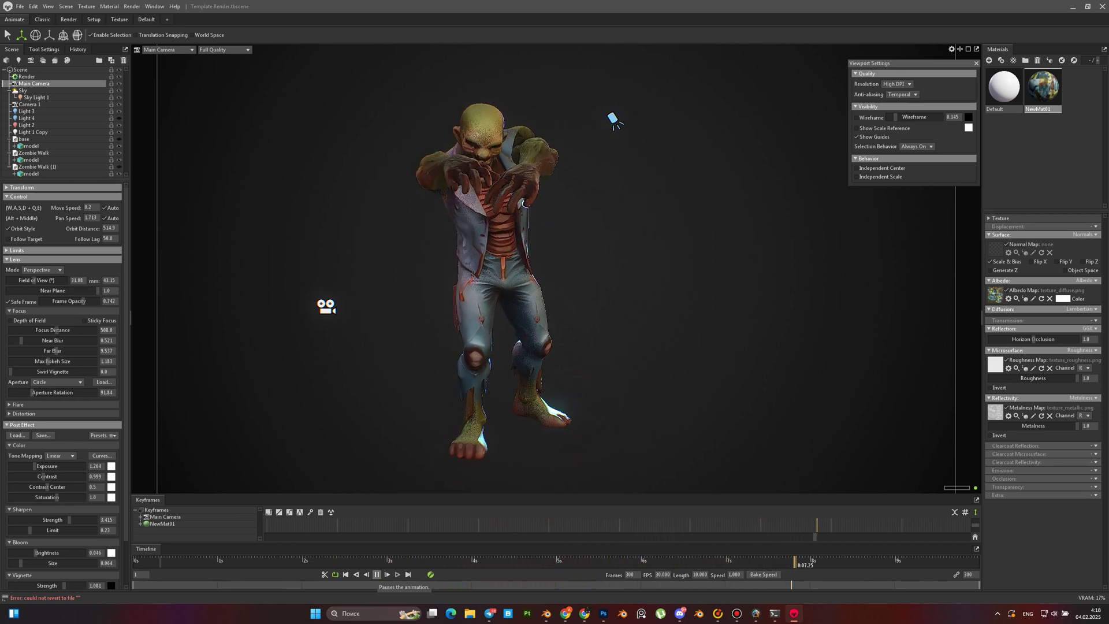
# - Stop the animation, replay it from the first frame, and set the timeline length to 5 seconds
pyautogui.click(377, 574)
pyautogui.moveTo(561, 562); pyautogui.dragTo(134, 561)
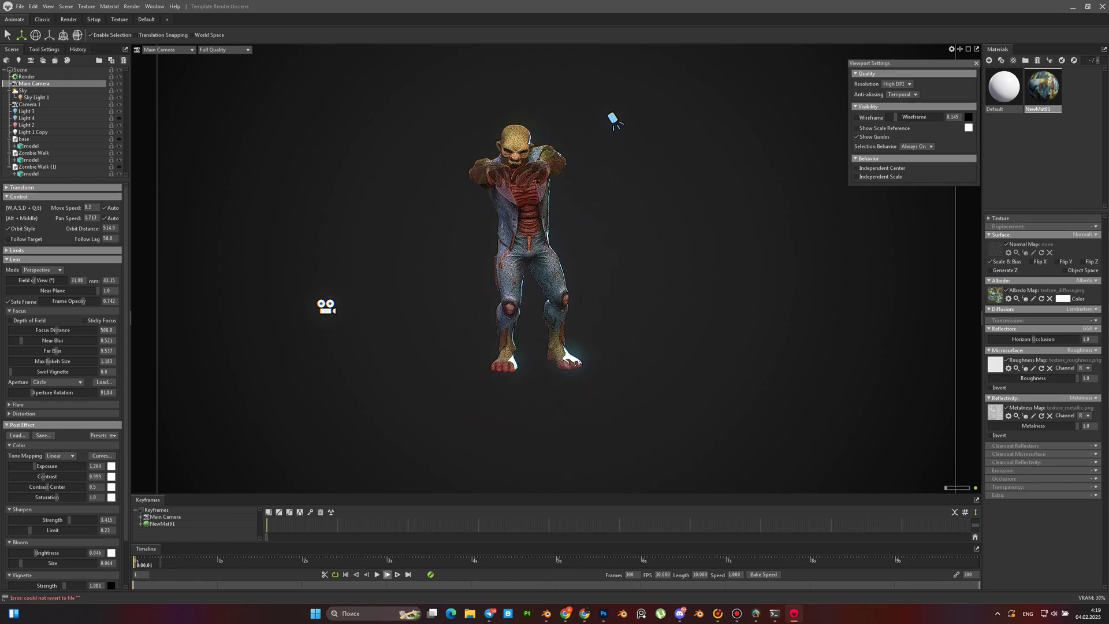
pyautogui.click(377, 575)
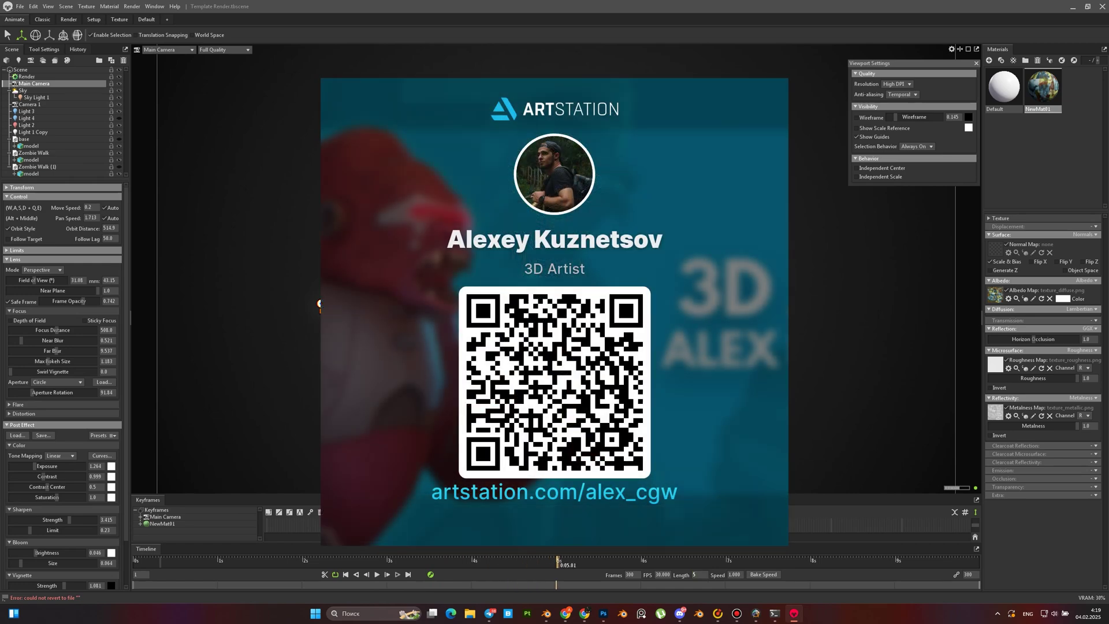
pyautogui.press('Return')
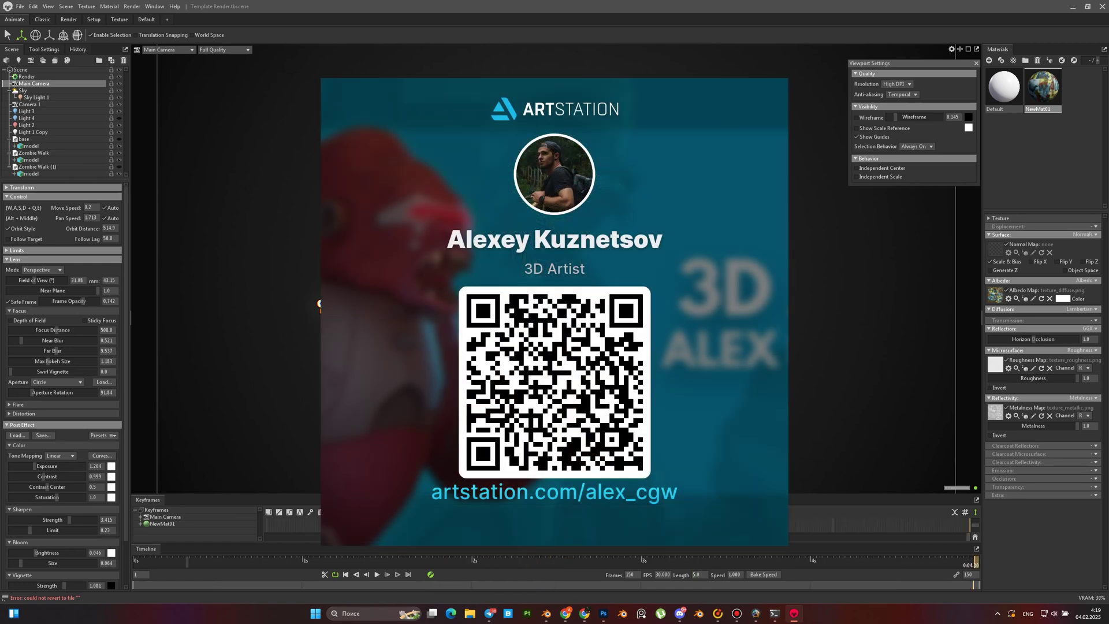